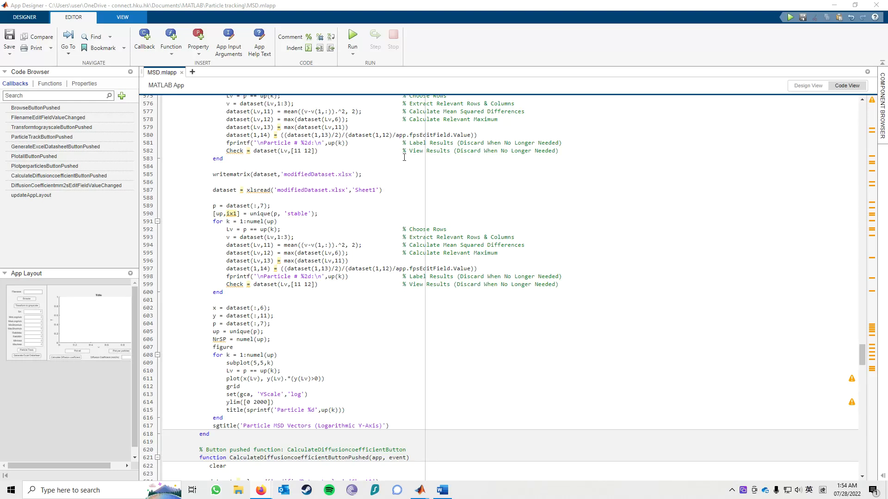
Run the particle-tracking app, then move its window higher and enlarge it
{"action": "left_click", "coordinate": [352, 37]}
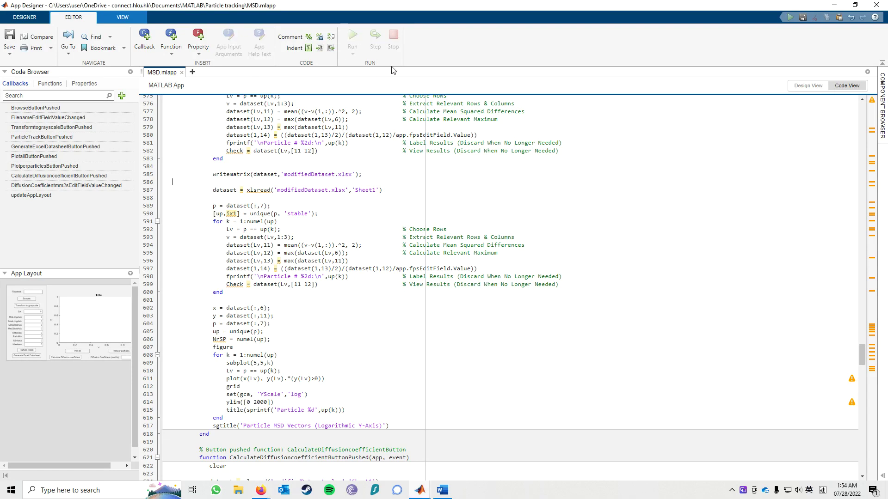
{"action": "left_click_drag", "start_coordinate": [253, 265], "coordinate": [324, 91]}
{"action": "left_click_drag", "start_coordinate": [464, 280], "coordinate": [556, 334]}
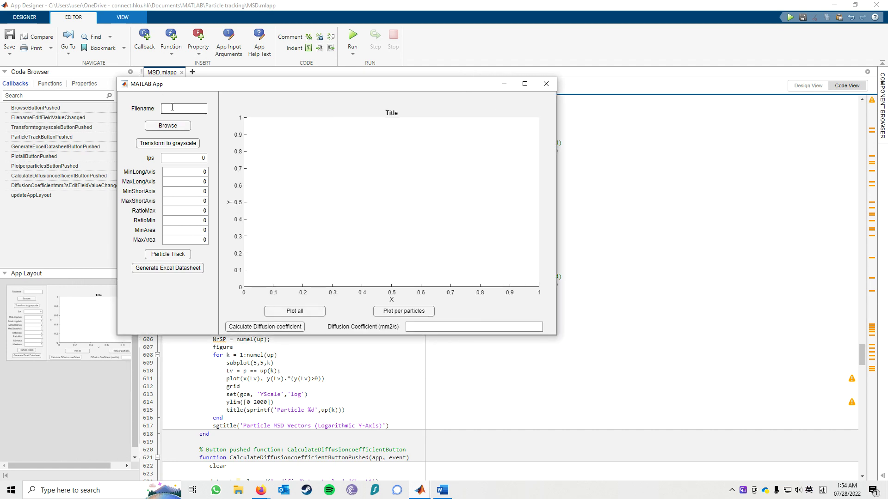
Load the video 12.35mW-cm22.mjpeg into the app's Filename field through Browse
{"action": "left_click", "coordinate": [184, 130]}
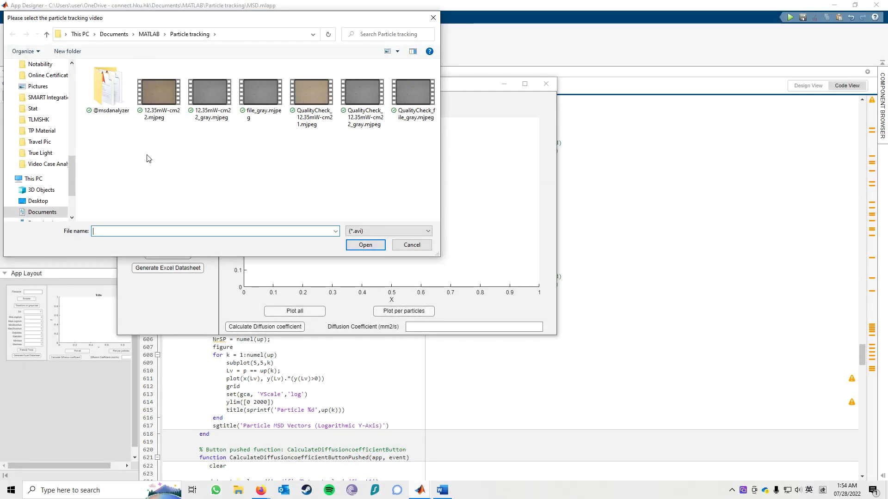
{"action": "left_click", "coordinate": [158, 135]}
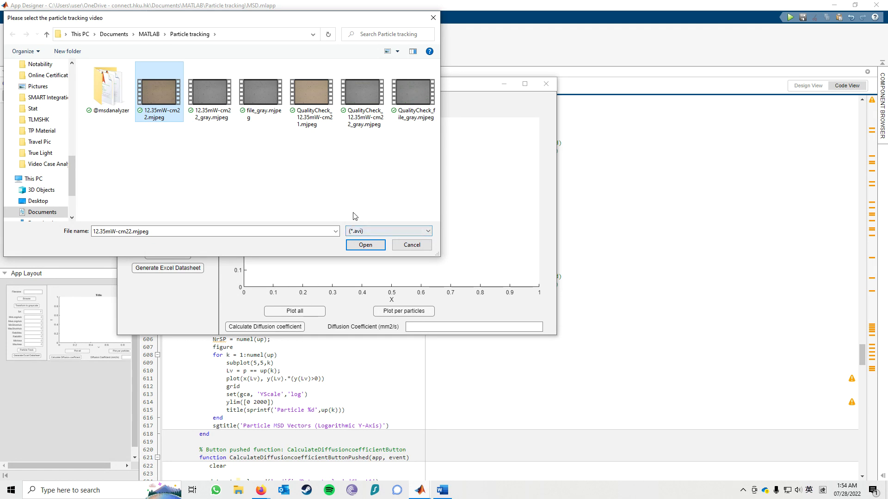
{"action": "left_click", "coordinate": [365, 246]}
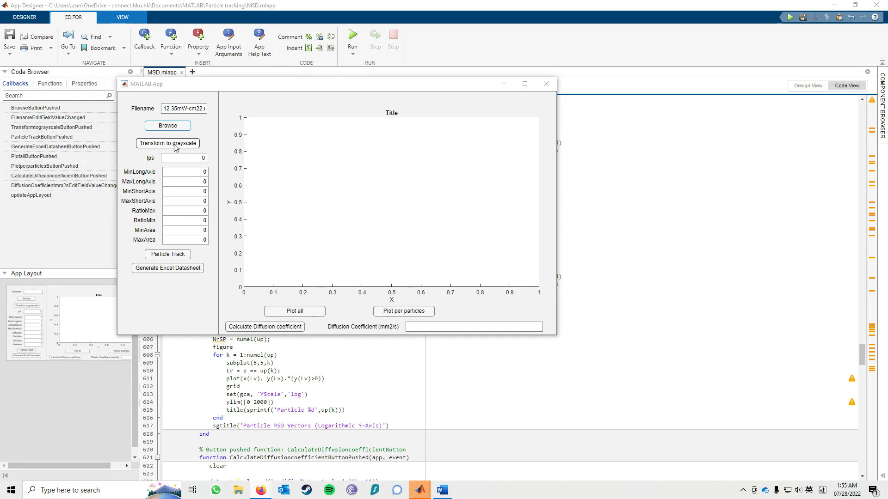
Convert the loaded video to grayscale and set the frame rate to 30 fps
{"action": "left_click", "coordinate": [188, 147]}
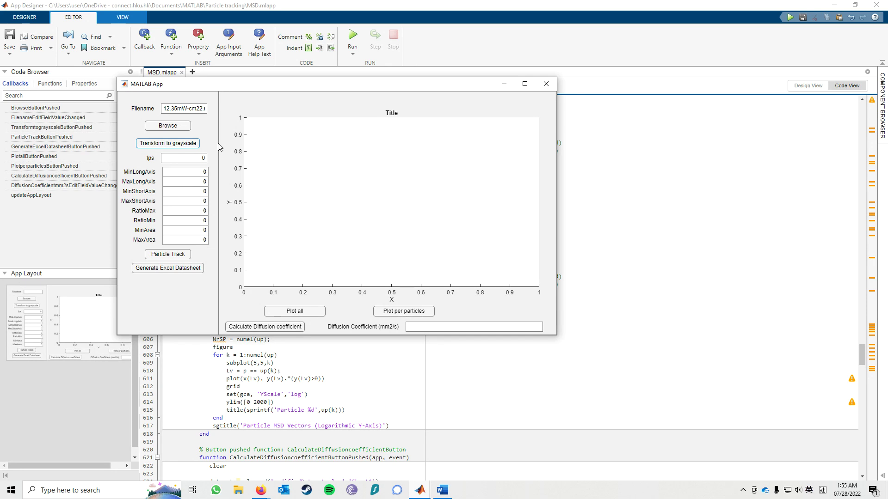
{"action": "key", "text": "Tab"}
{"action": "type", "text": "30"}
Set the long-axis and short-axis limits both to 5–100
{"action": "key", "text": "Tab"}
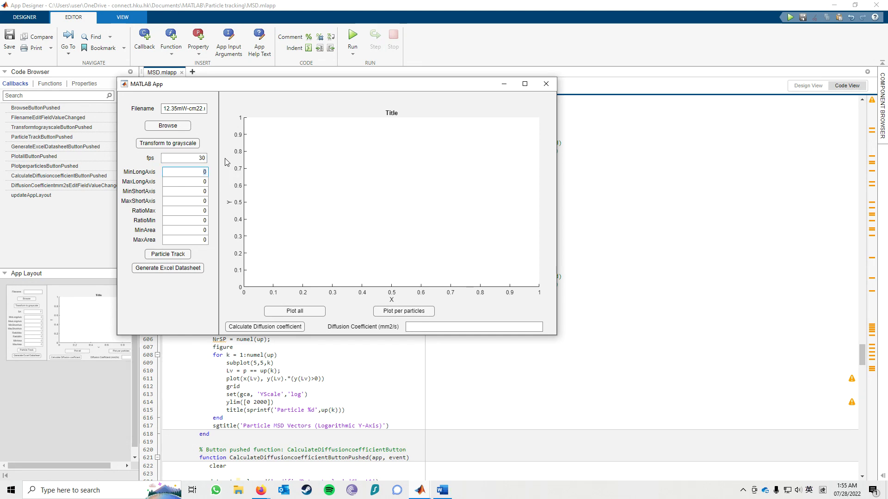
{"action": "type", "text": "5"}
{"action": "key", "text": "Tab"}
{"action": "type", "text": "100"}
{"action": "key", "text": "Tab"}
{"action": "type", "text": "5"}
{"action": "key", "text": "Tab"}
{"action": "type", "text": "100"}
Set RatioMax 2, RatioMin 0.5, and the area range to 50–700
{"action": "key", "text": "Tab"}
{"action": "type", "text": "2"}
{"action": "key", "text": "Tab"}
{"action": "type", "text": "0.5"}
{"action": "key", "text": "Tab"}
{"action": "type", "text": "50"}
{"action": "key", "text": "Tab"}
{"action": "type", "text": "700"}
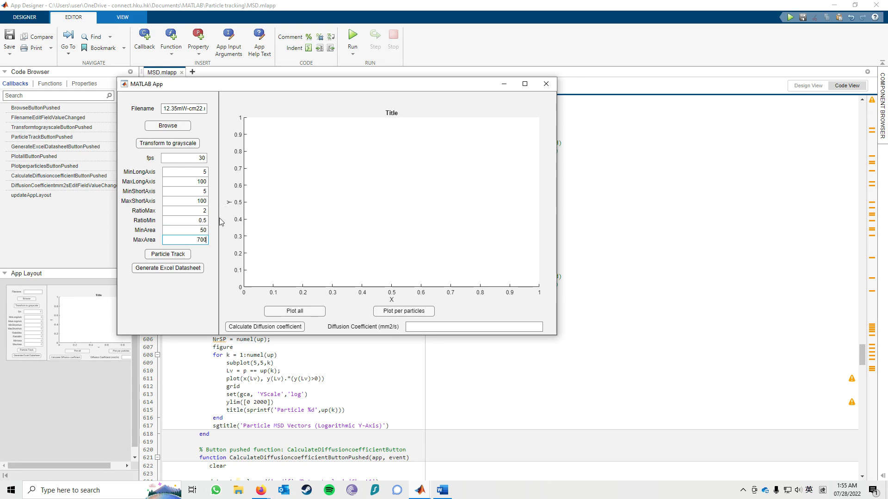
Track the particles in the video, then export the results to an Excel datasheet
{"action": "left_click", "coordinate": [183, 256]}
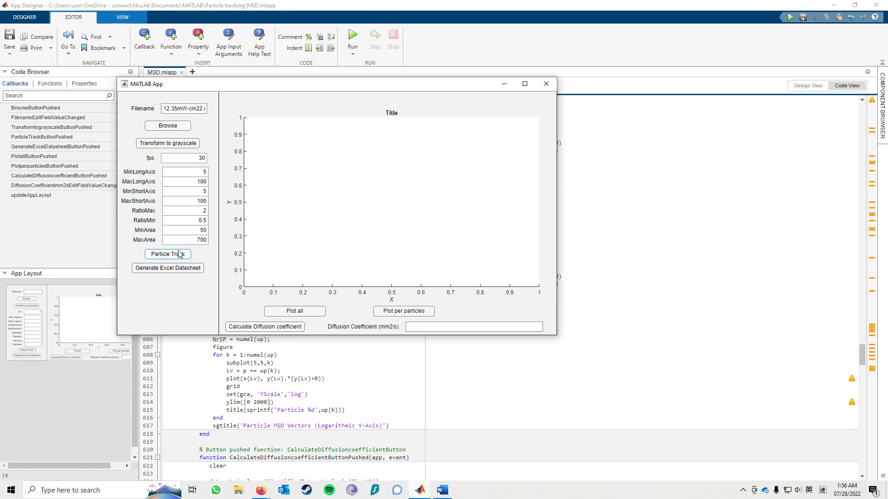
{"action": "left_click", "coordinate": [200, 270]}
Plot every particle's MSD curve in Figure 1, moved left and enlarged
{"action": "left_click", "coordinate": [309, 314]}
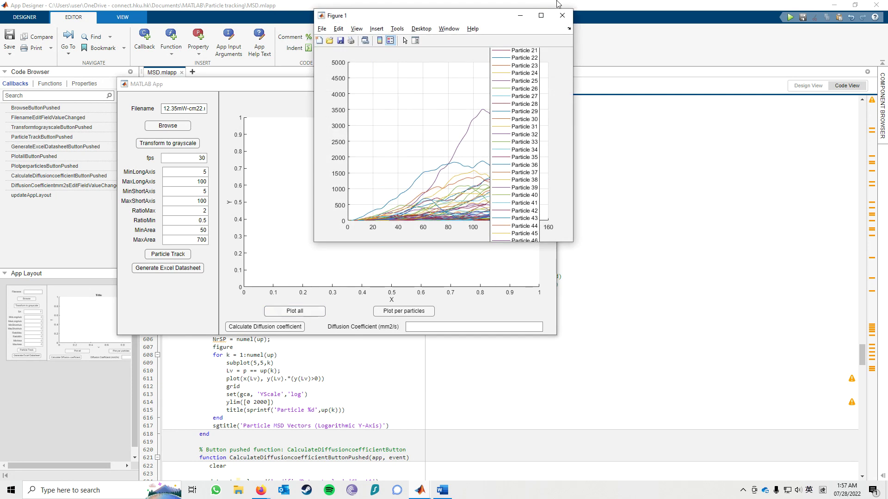
{"action": "left_click_drag", "start_coordinate": [458, 18], "coordinate": [335, 23]}
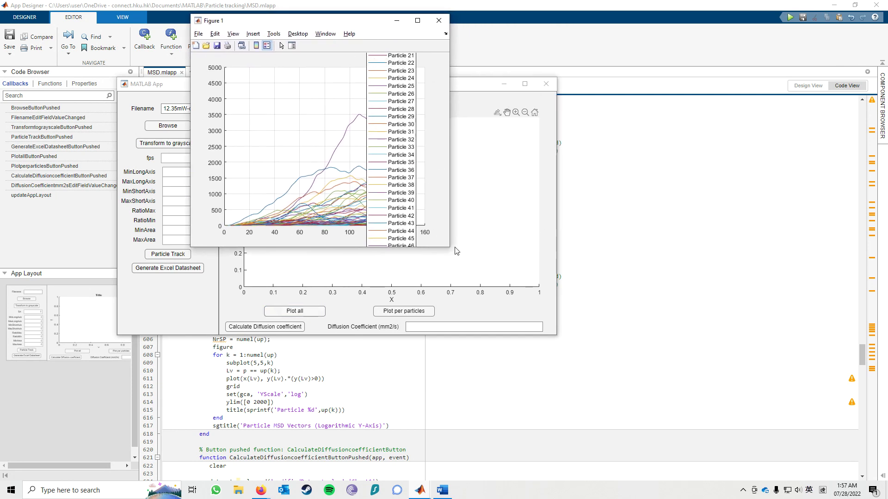
{"action": "left_click_drag", "start_coordinate": [449, 246], "coordinate": [597, 361]}
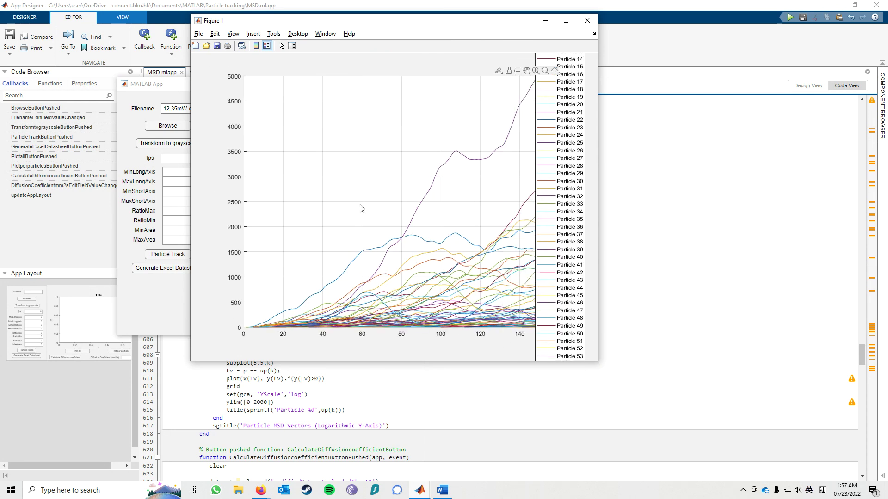
Close the all-particle figure and show MSD subplots for particles 1–25
{"action": "left_click", "coordinate": [587, 21]}
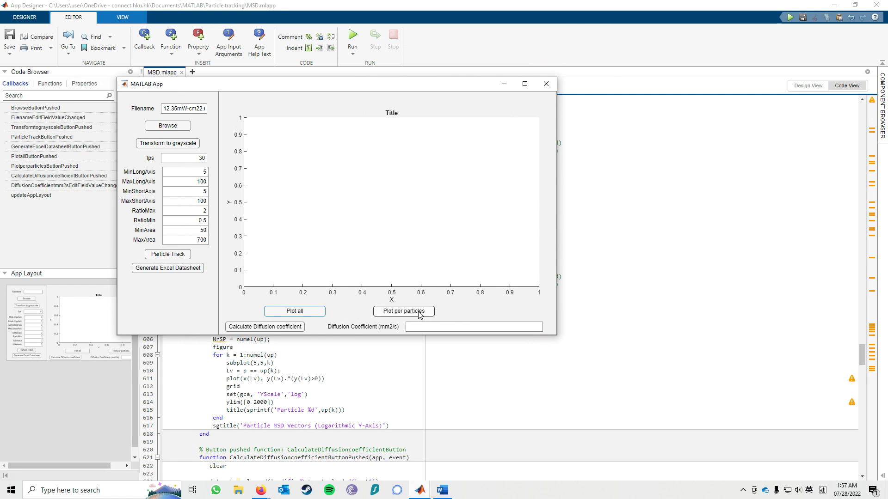
{"action": "left_click", "coordinate": [419, 313]}
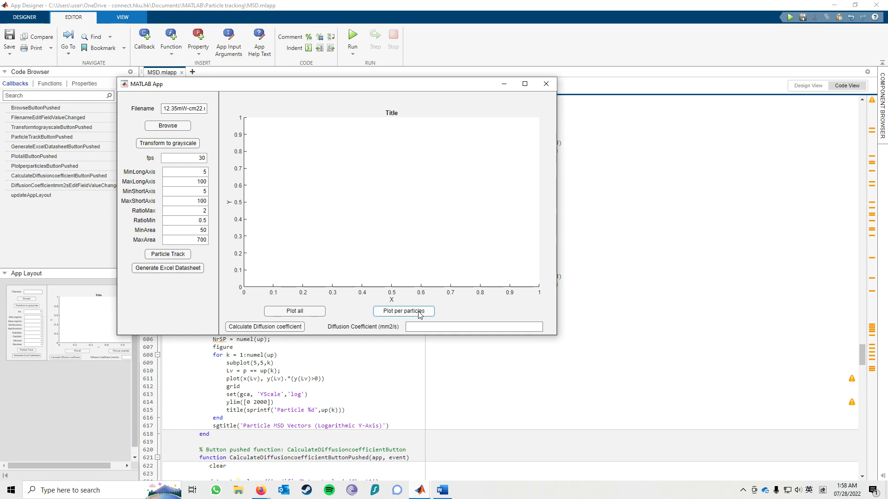
{"action": "left_click", "coordinate": [403, 311]}
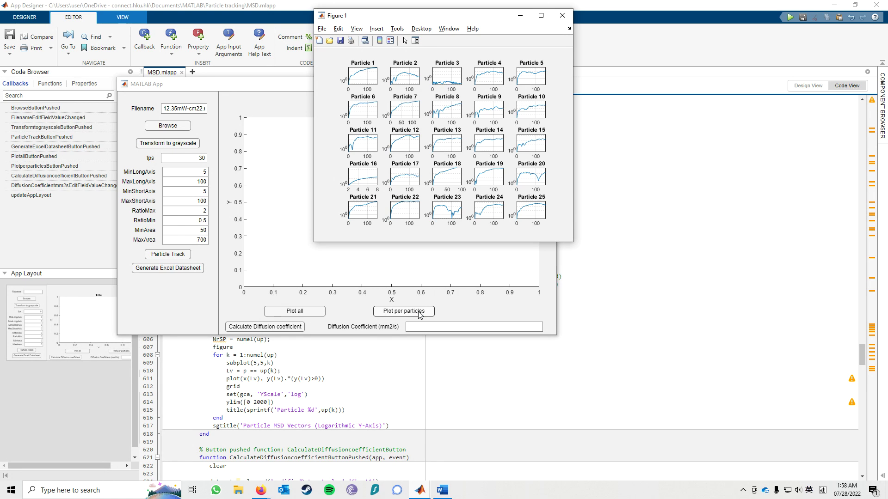
Move and enlarge the per-particle subplot figure, then close it
{"action": "left_click_drag", "start_coordinate": [418, 17], "coordinate": [254, 22]}
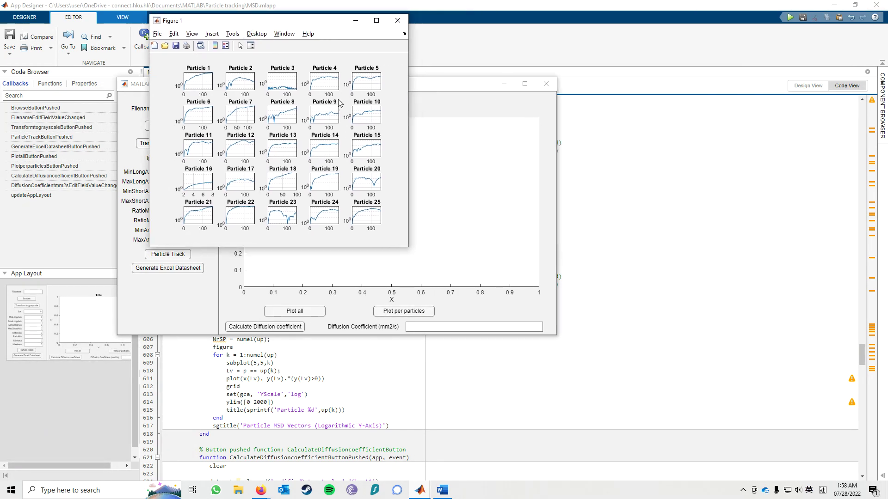
{"action": "left_click_drag", "start_coordinate": [408, 247], "coordinate": [585, 324]}
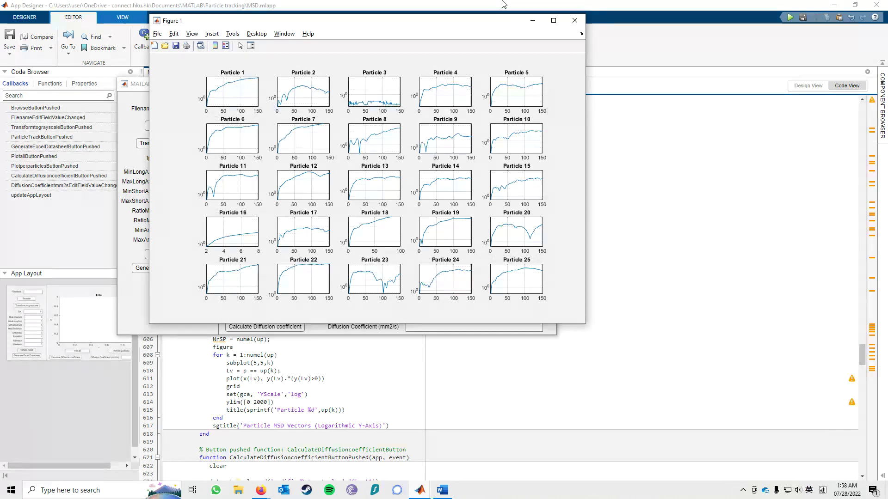
{"action": "left_click", "coordinate": [574, 20]}
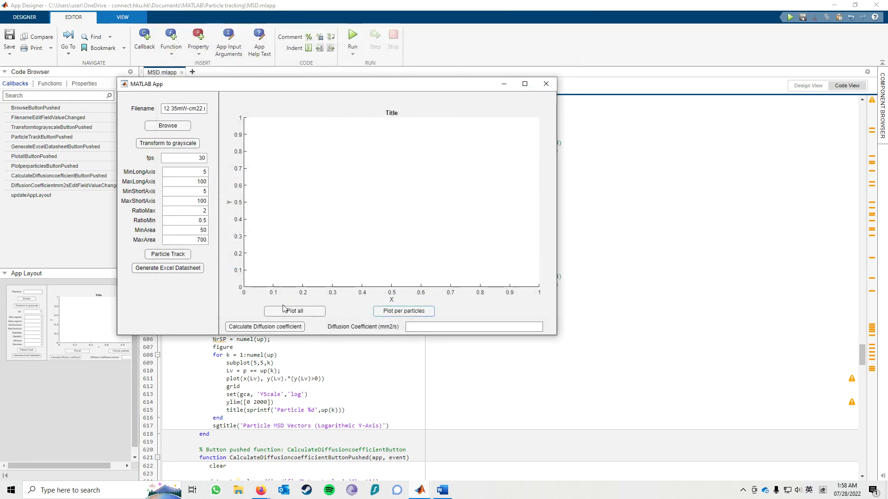